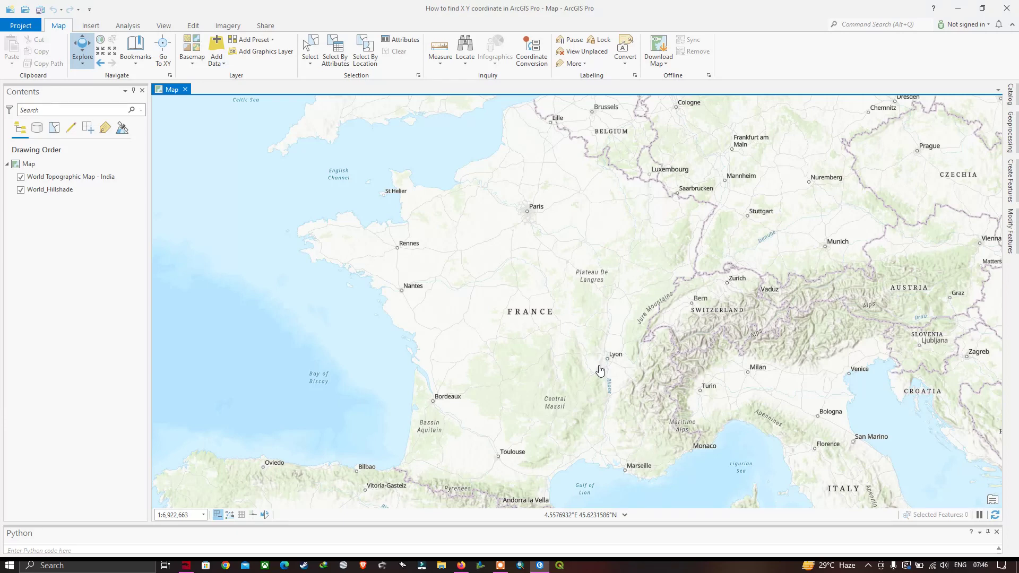
Add Point.shp from the project's Shapefiles folder to the current map.
{"action": "left_click", "coordinate": [192, 26]}
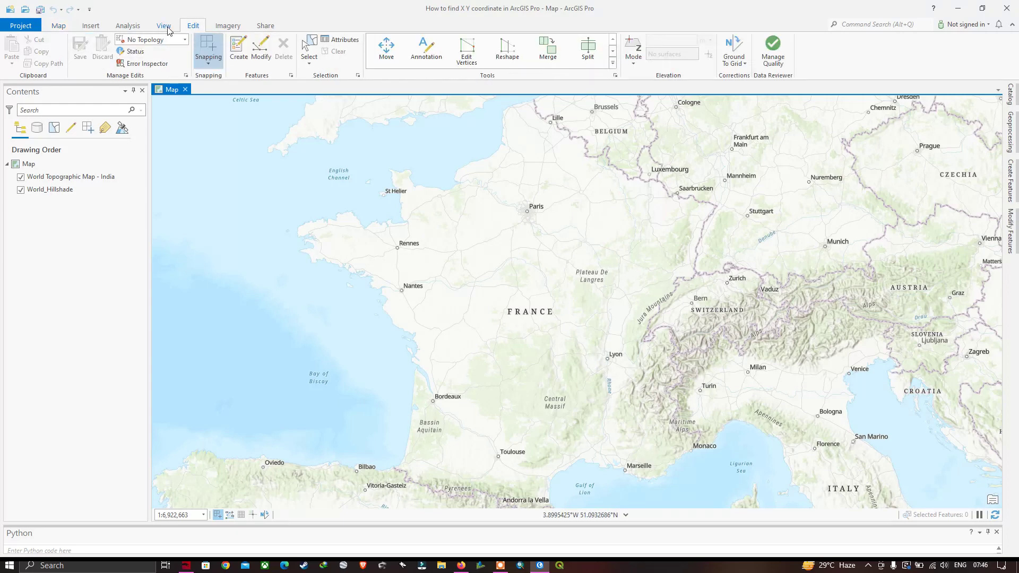
{"action": "left_click", "coordinate": [167, 27]}
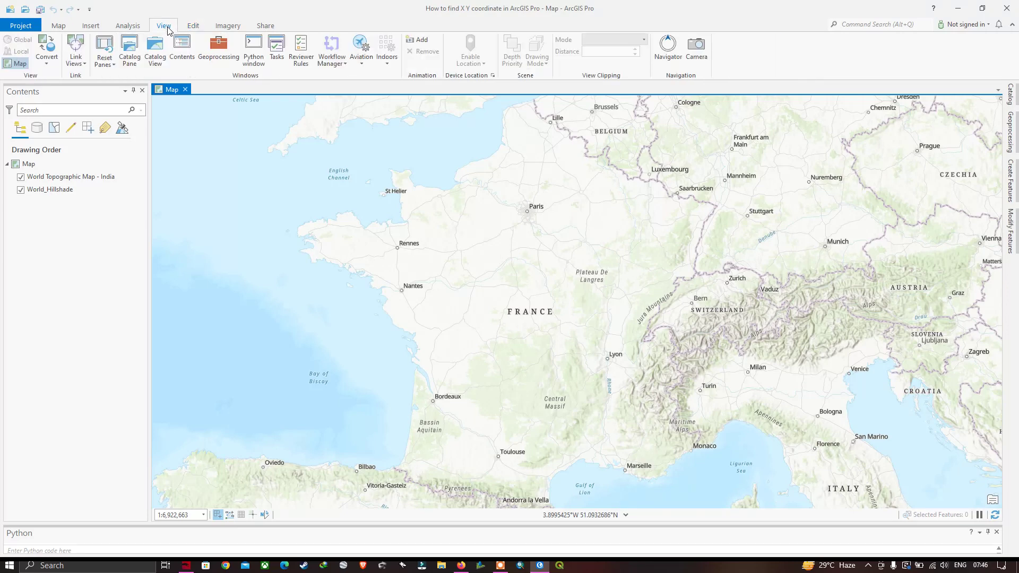
{"action": "left_click", "coordinate": [131, 56]}
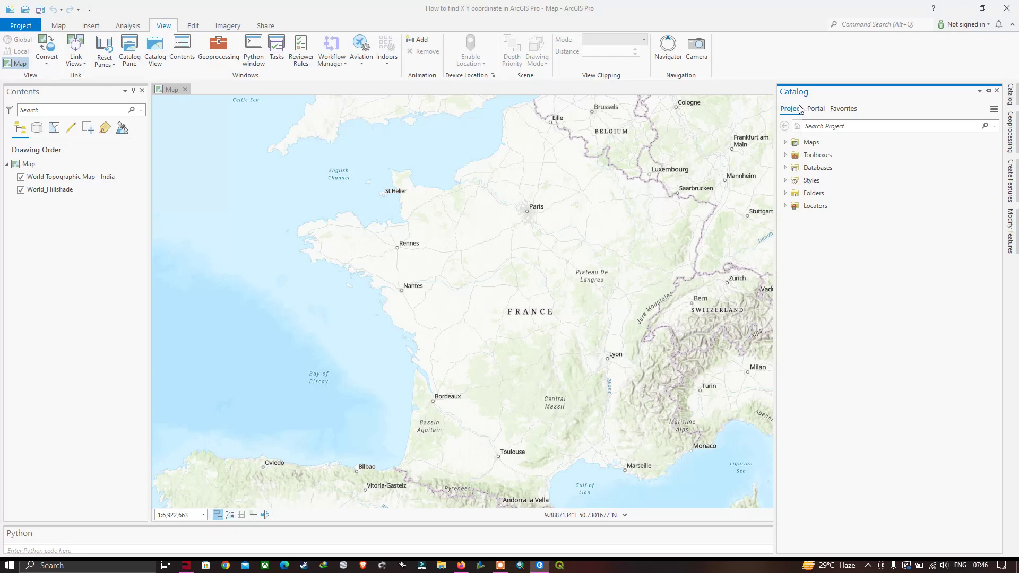
{"action": "left_click", "coordinate": [786, 193]}
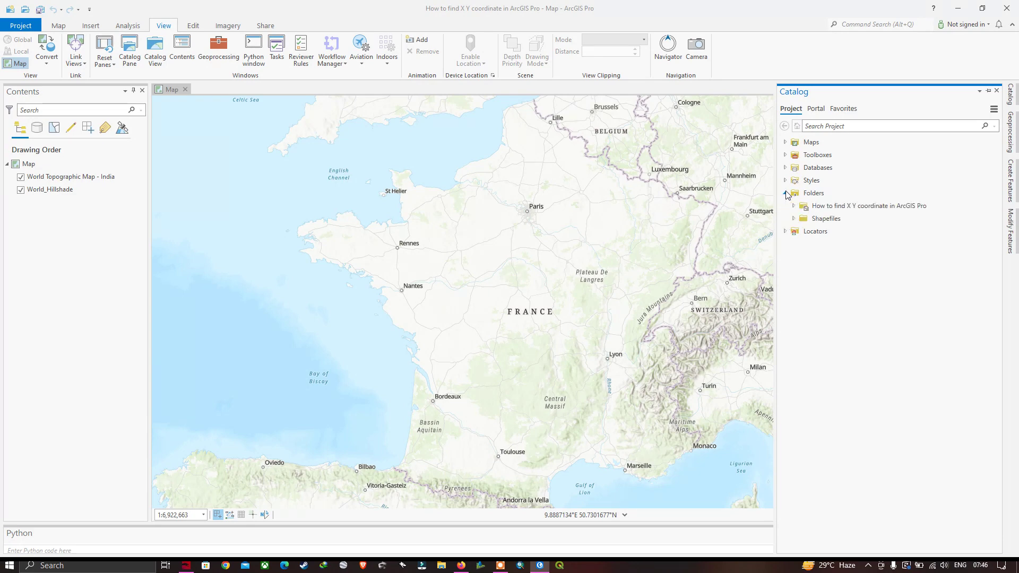
{"action": "left_click", "coordinate": [794, 219]}
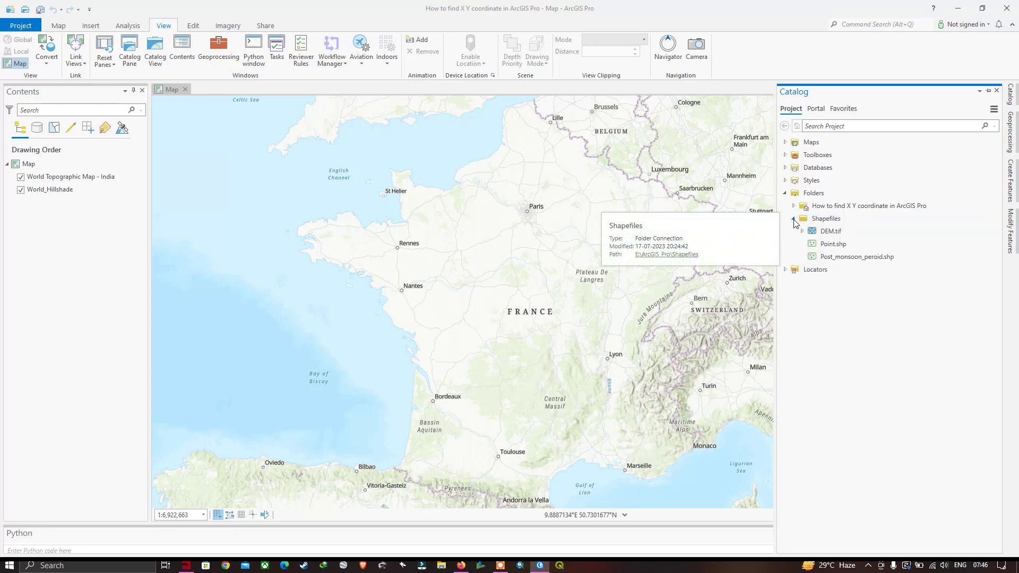
{"action": "left_click", "coordinate": [847, 245]}
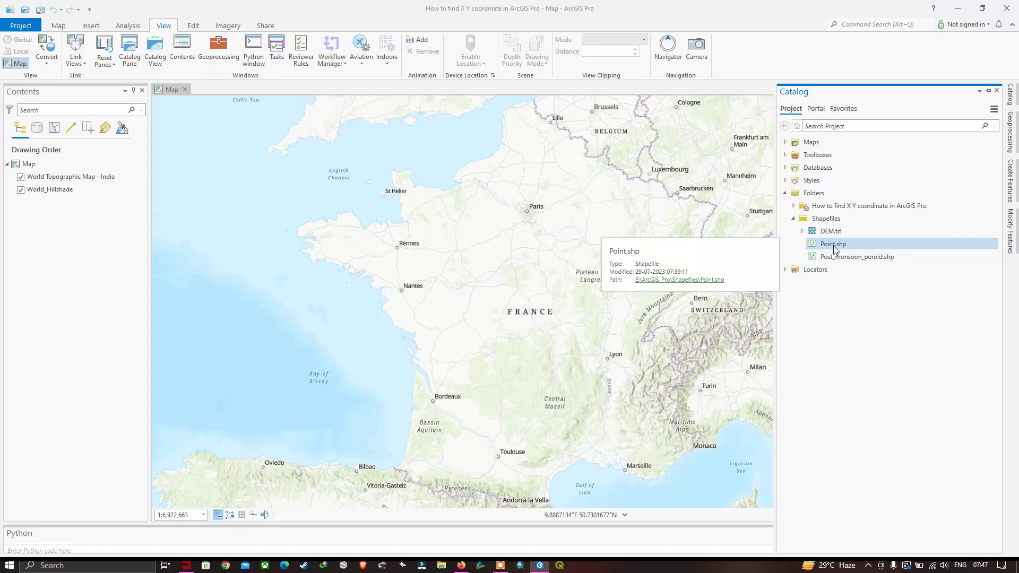
{"action": "right_click", "coordinate": [833, 248]}
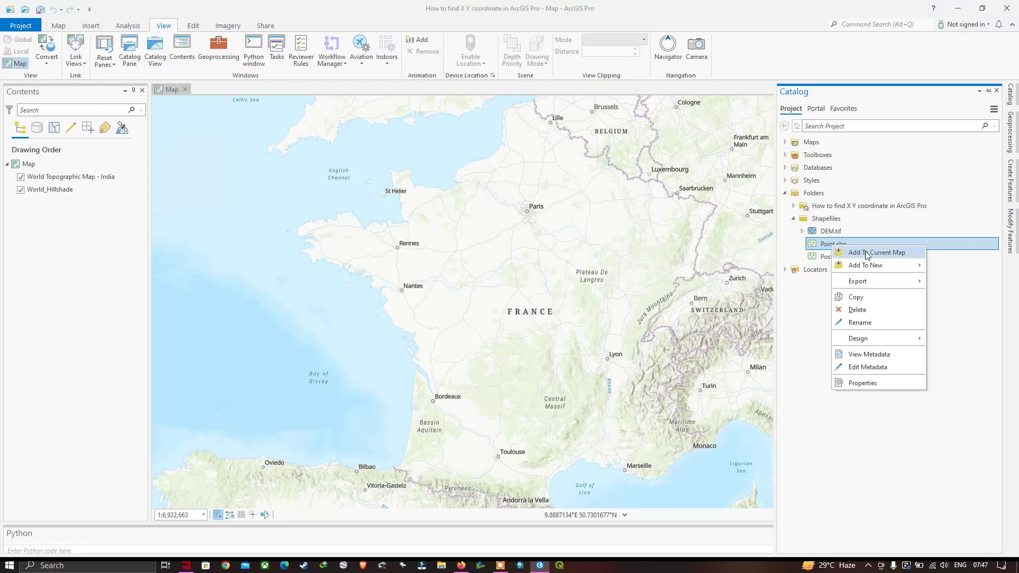
{"action": "left_click", "coordinate": [867, 254]}
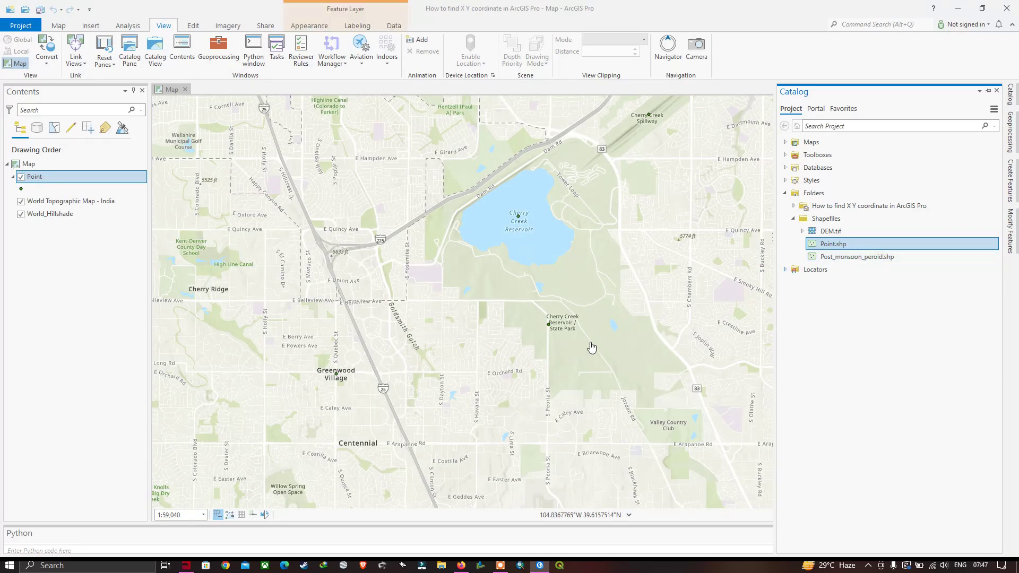
Open the Point layer's attribute table and reduce its height to give the map more room.
{"action": "left_click_drag", "start_coordinate": [592, 346], "coordinate": [450, 351]}
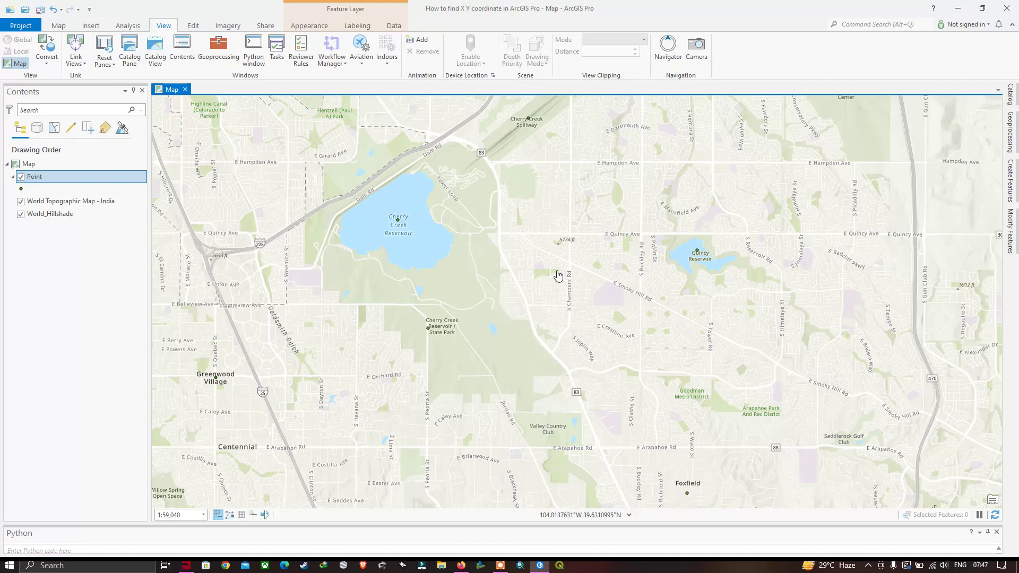
{"action": "right_click", "coordinate": [33, 181]}
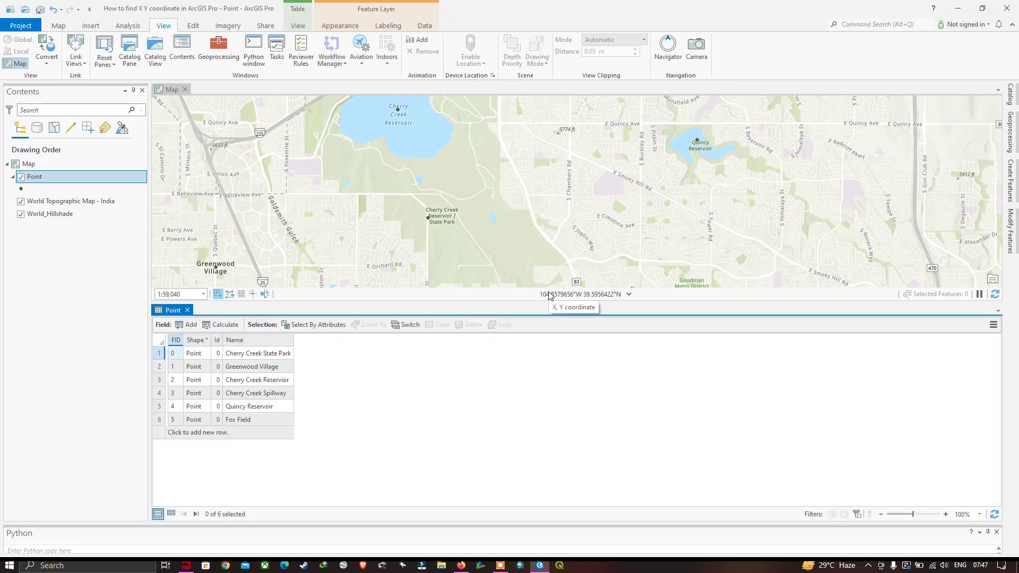
{"action": "left_click_drag", "start_coordinate": [547, 301], "coordinate": [547, 343]}
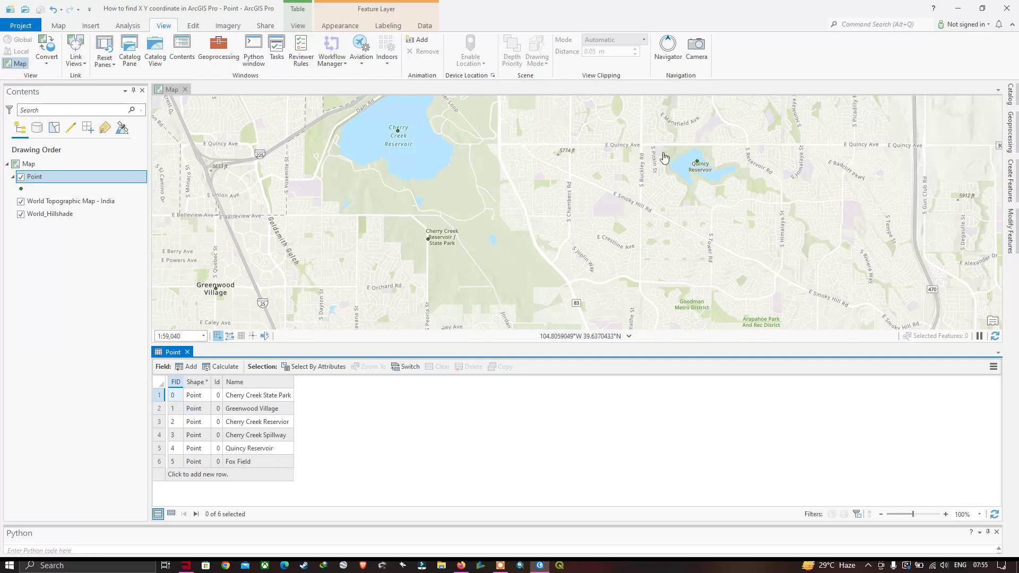
{"action": "left_click_drag", "start_coordinate": [535, 345], "coordinate": [534, 386]}
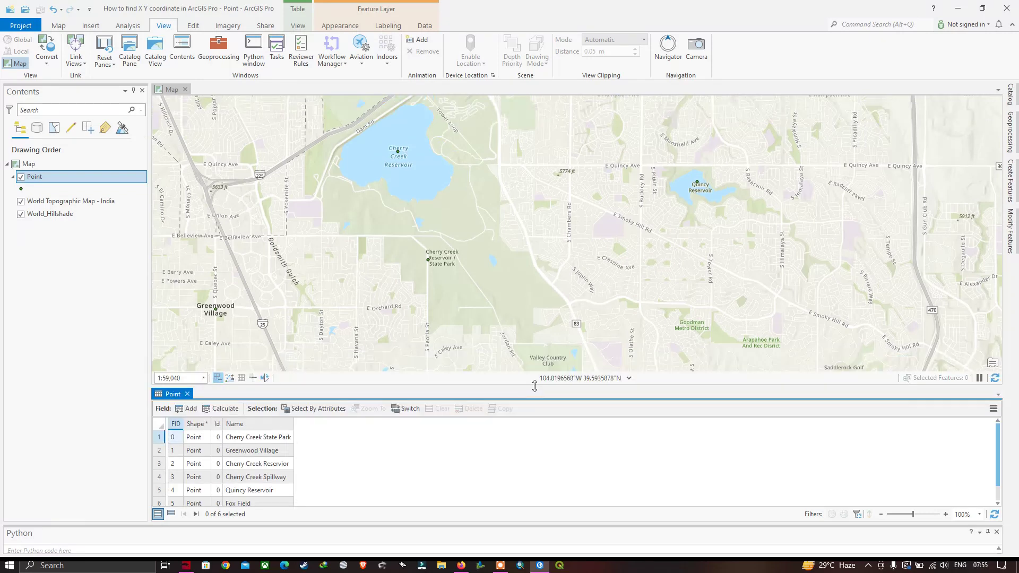
Recolour the Point layer's symbol red and resize the attribute table so all its rows fit below the map.
{"action": "right_click", "coordinate": [21, 192]}
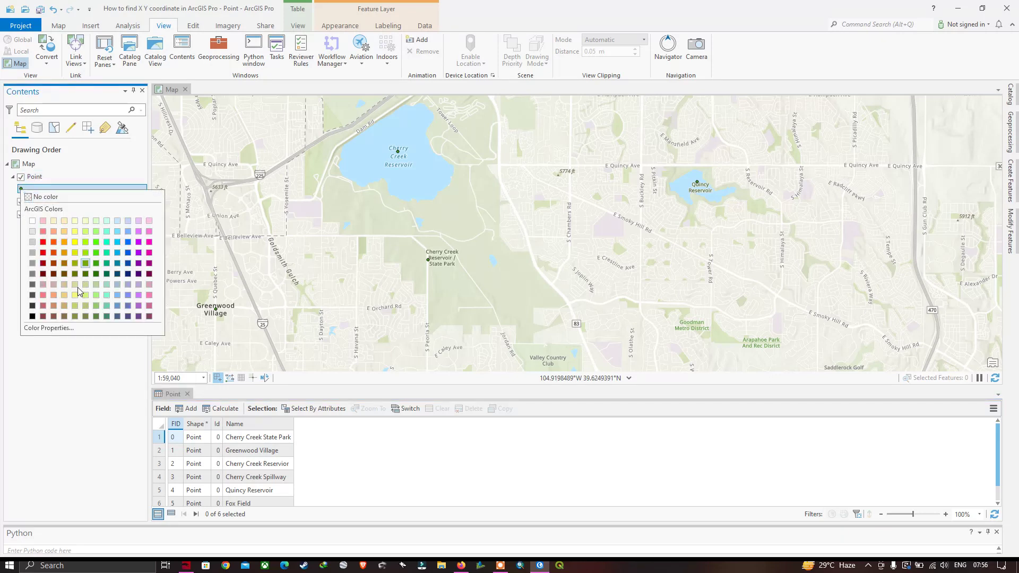
{"action": "left_click", "coordinate": [47, 251]}
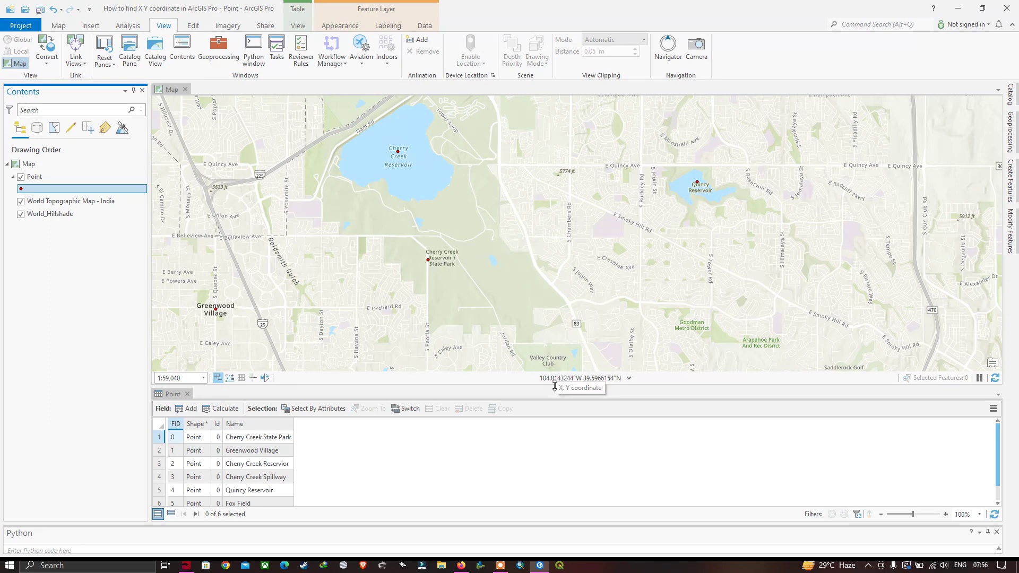
{"action": "left_click_drag", "start_coordinate": [556, 387], "coordinate": [562, 427]}
{"action": "scroll", "coordinate": [477, 366], "scroll_direction": "down", "scroll_amount": 2}
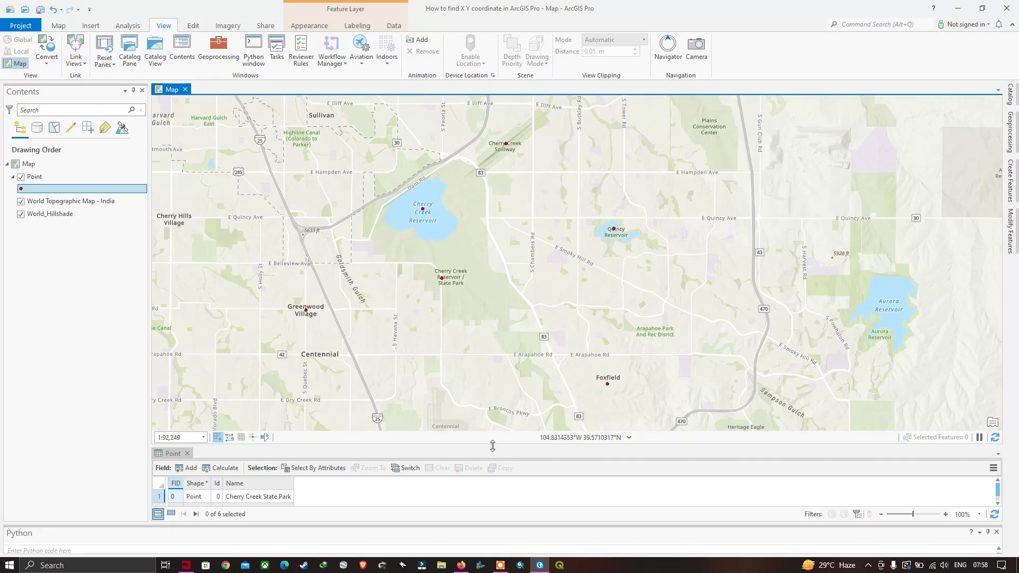
{"action": "left_click_drag", "start_coordinate": [492, 446], "coordinate": [492, 340]}
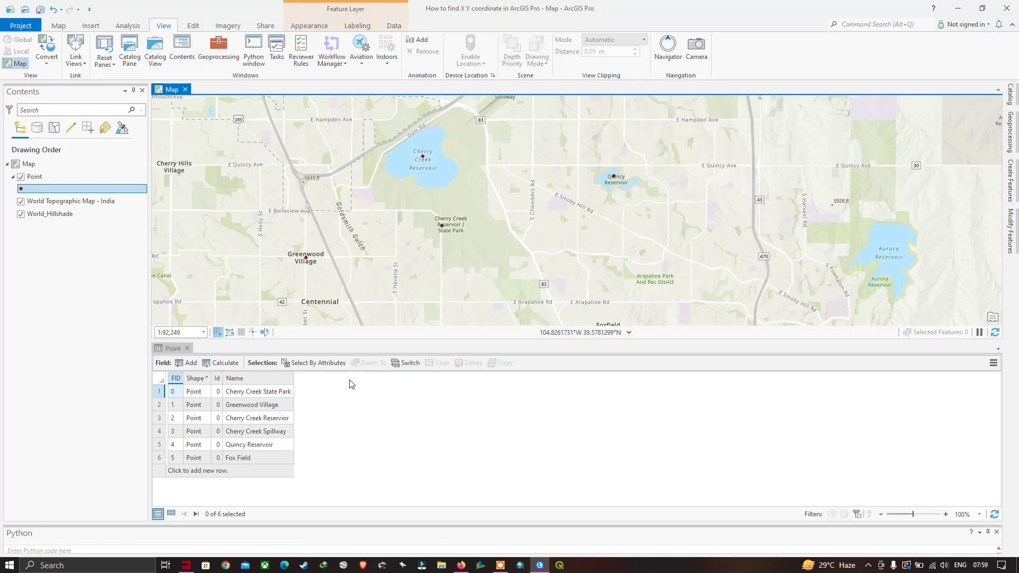
Check the map's current XY coordinate system in the map properties.
{"action": "left_click", "coordinate": [26, 165]}
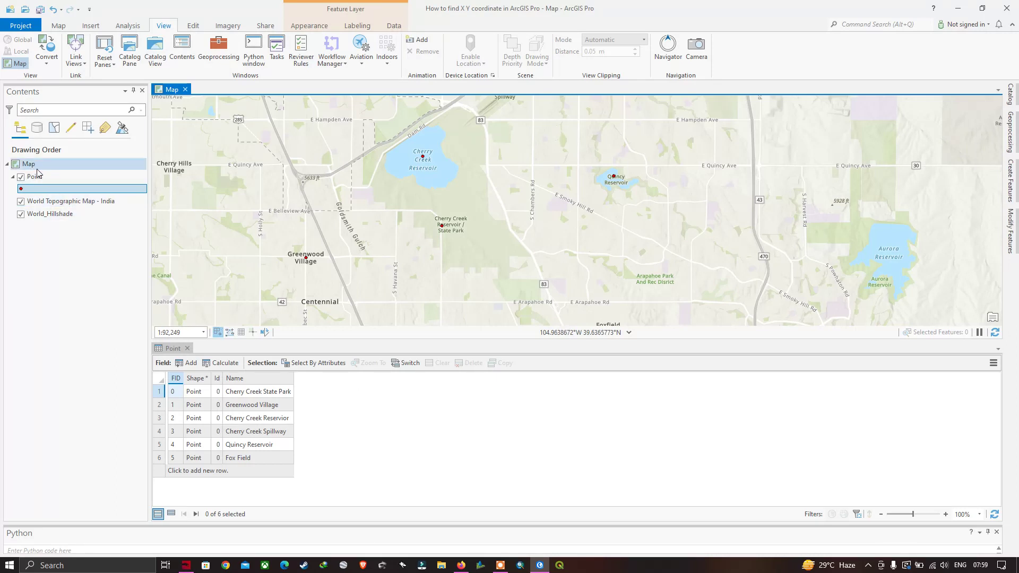
{"action": "right_click", "coordinate": [28, 165]}
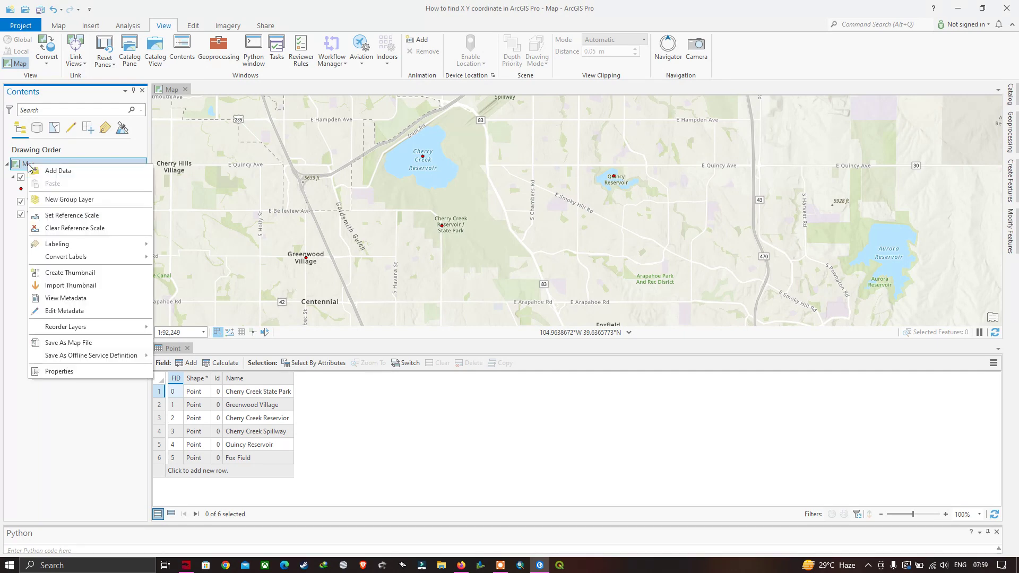
{"action": "left_click", "coordinate": [75, 374]}
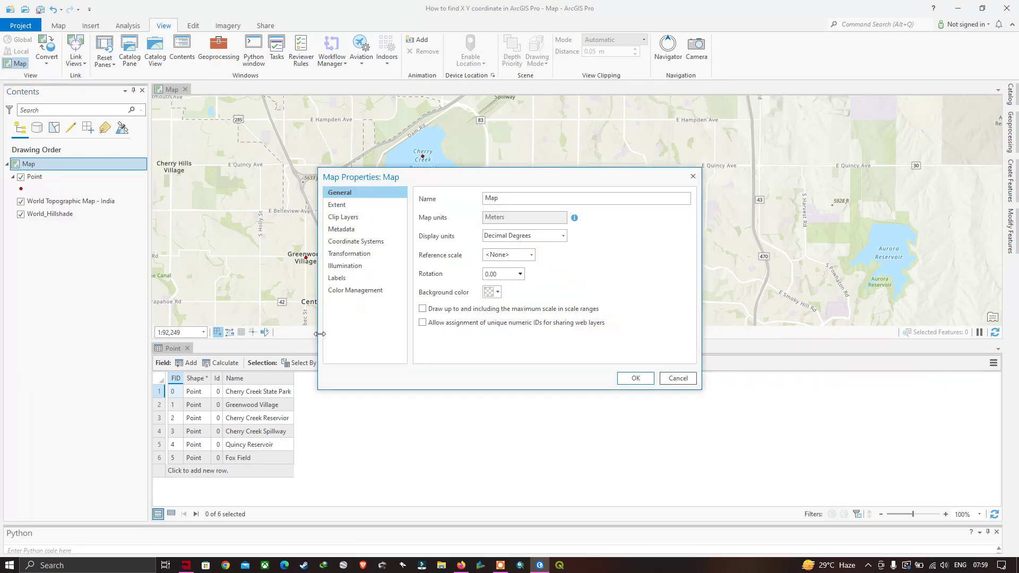
{"action": "left_click", "coordinate": [365, 243]}
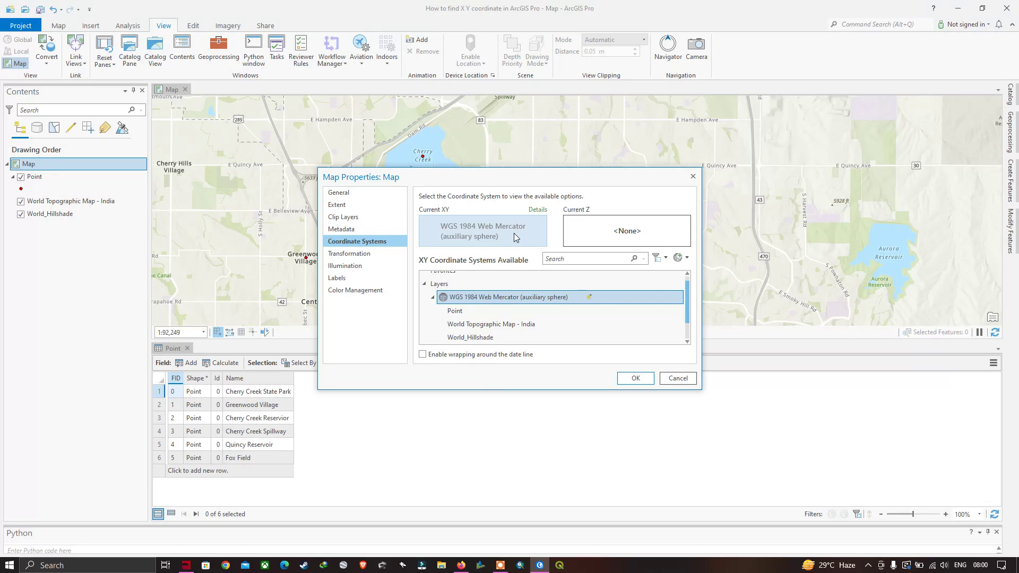
{"action": "left_click", "coordinate": [637, 378]}
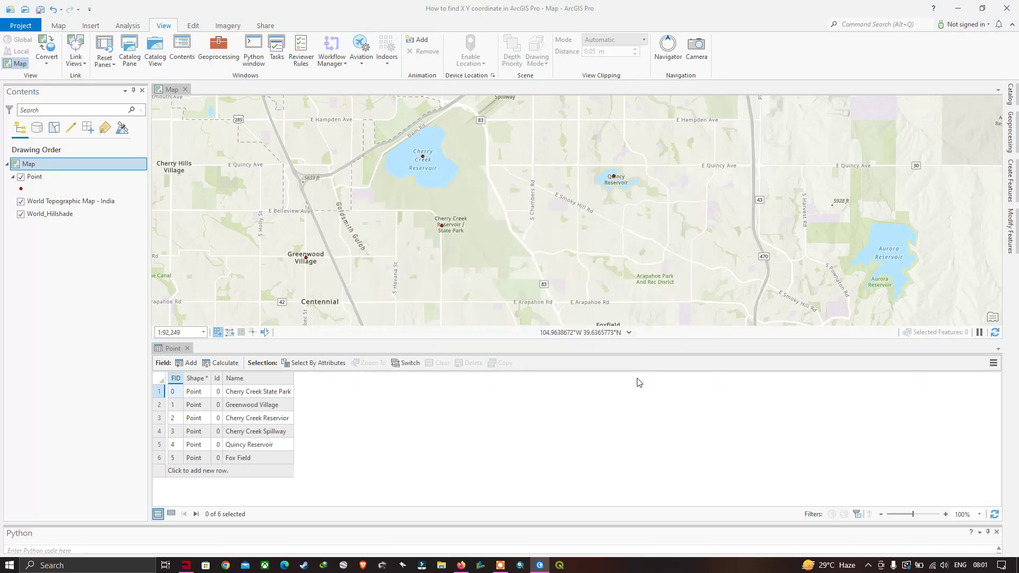
Check the Point layer's projected coordinate system in the spatial reference details of its data source.
{"action": "right_click", "coordinate": [33, 179]}
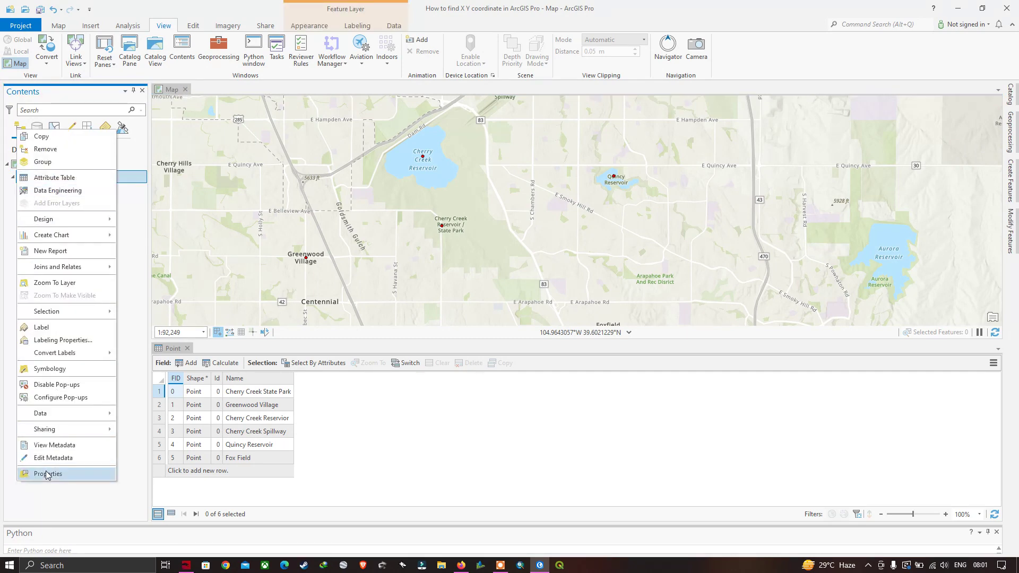
{"action": "left_click", "coordinate": [47, 473]}
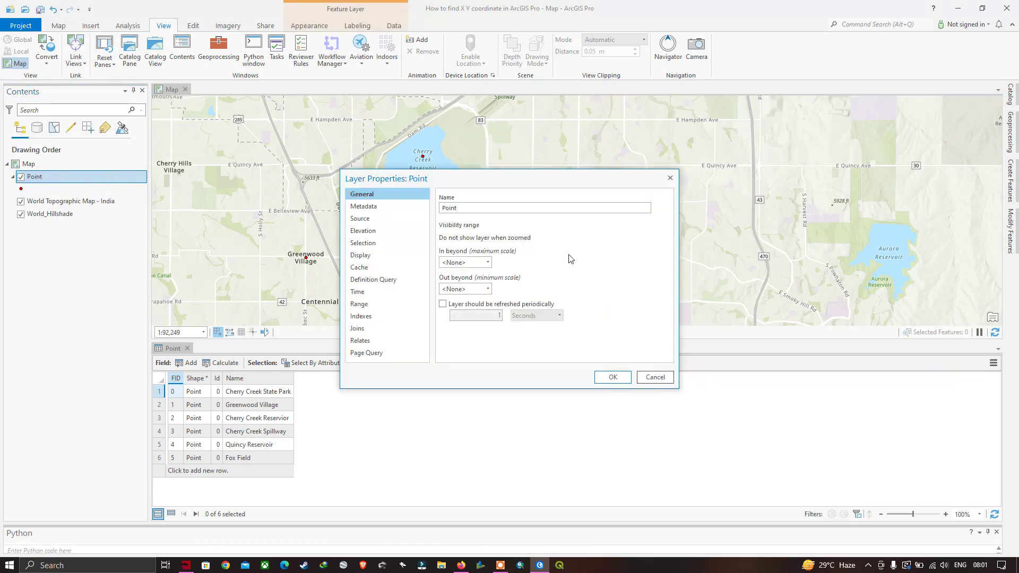
{"action": "left_click", "coordinate": [368, 222]}
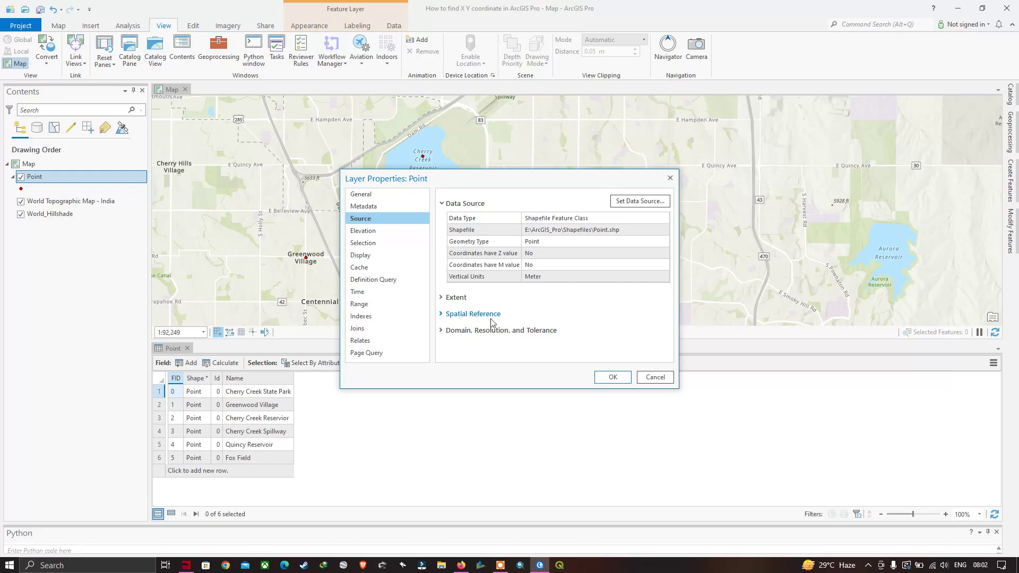
{"action": "left_click", "coordinate": [442, 314]}
{"action": "scroll", "coordinate": [554, 322], "scroll_direction": "down", "scroll_amount": 1}
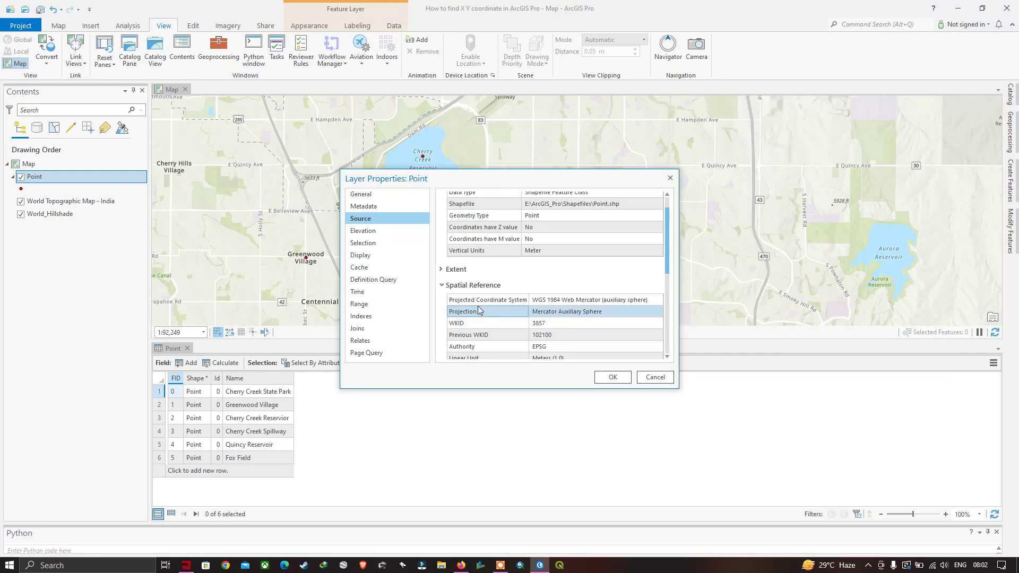
{"action": "left_click", "coordinate": [536, 311]}
{"action": "scroll", "coordinate": [537, 312], "scroll_direction": "up", "scroll_amount": 1}
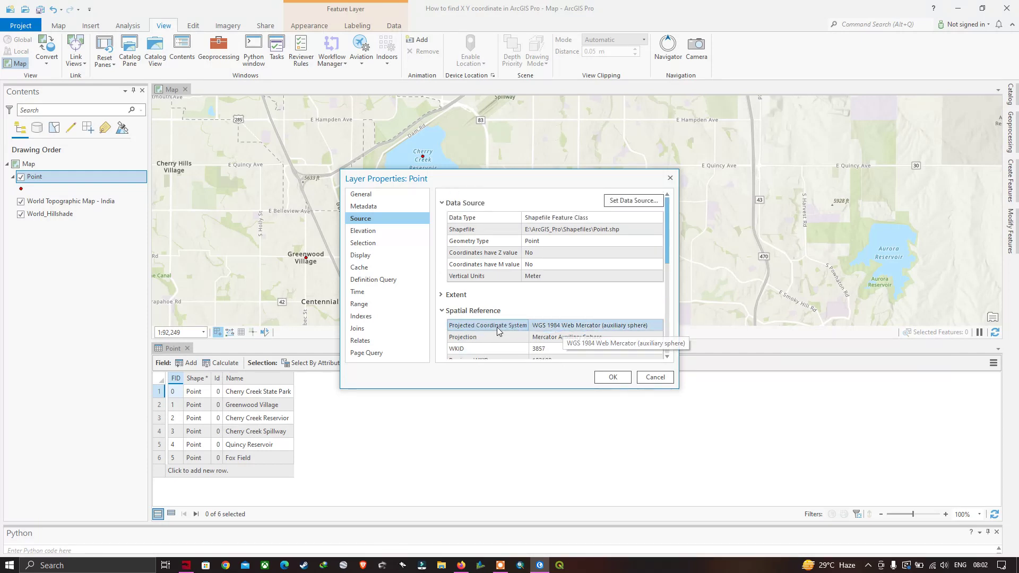
{"action": "left_click", "coordinate": [538, 326]}
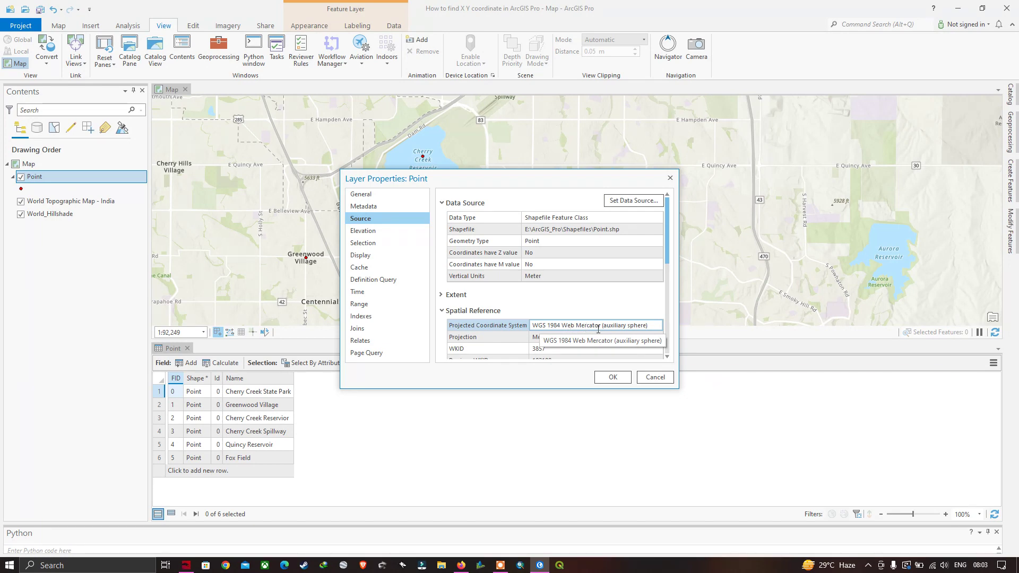
{"action": "left_click", "coordinate": [613, 376]}
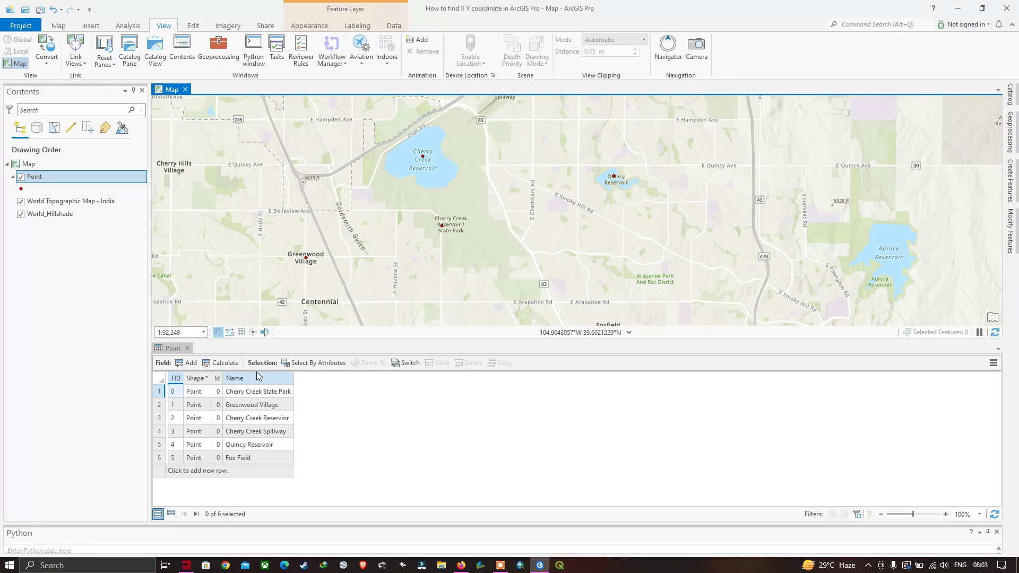
Add a field named X with data type Double to the Point layer's attribute table.
{"action": "left_click", "coordinate": [192, 365]}
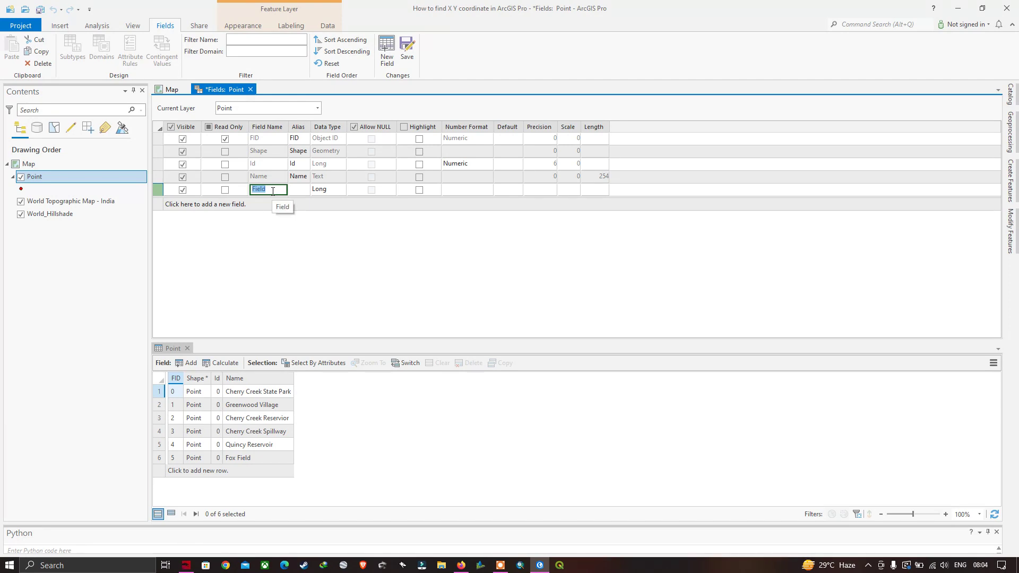
{"action": "type", "text": "X"}
{"action": "left_click", "coordinate": [330, 190]}
{"action": "left_click", "coordinate": [332, 190]}
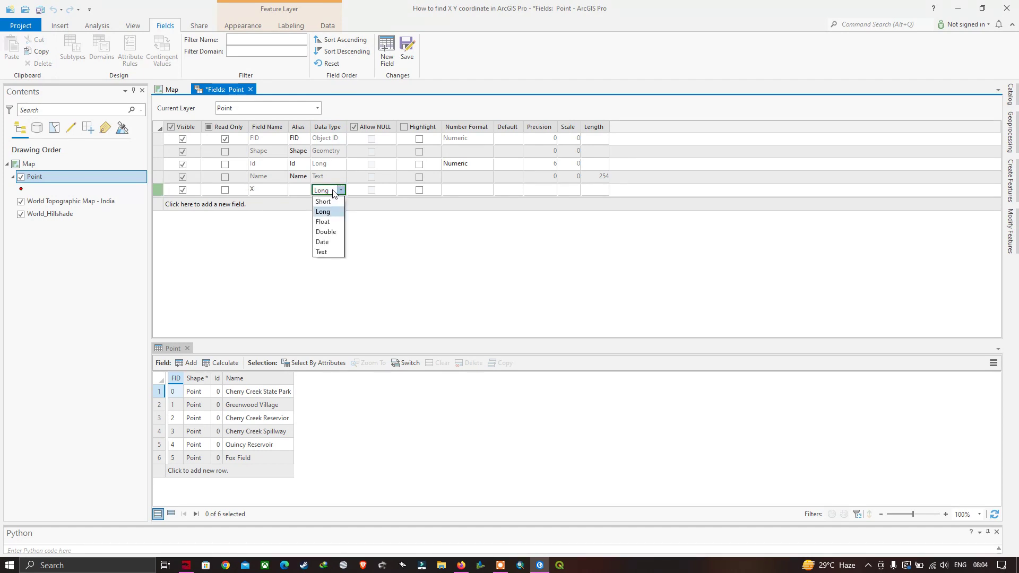
{"action": "left_click", "coordinate": [334, 234]}
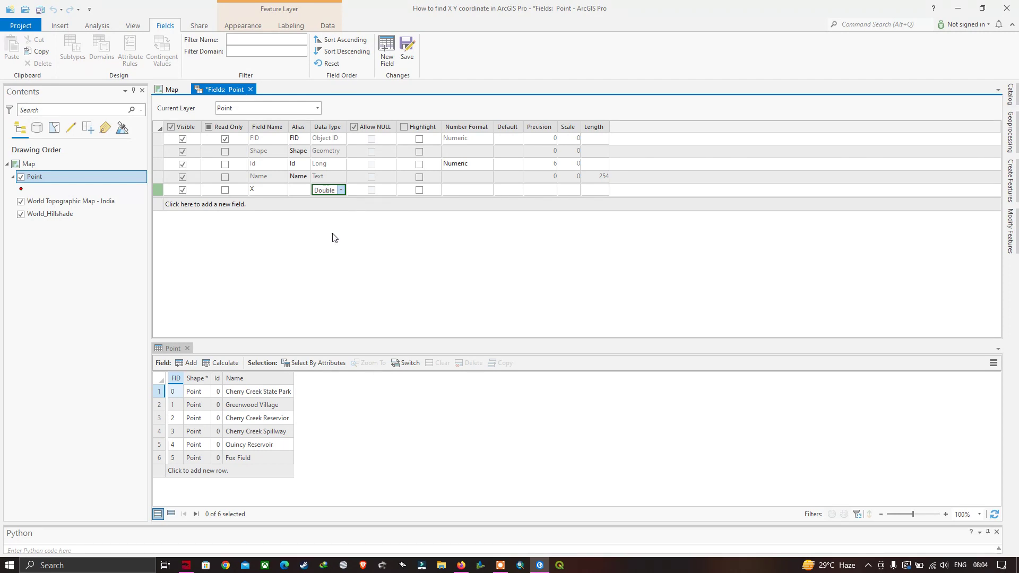
Add a second field named Y with data type Double and save the field changes.
{"action": "left_click", "coordinate": [386, 57]}
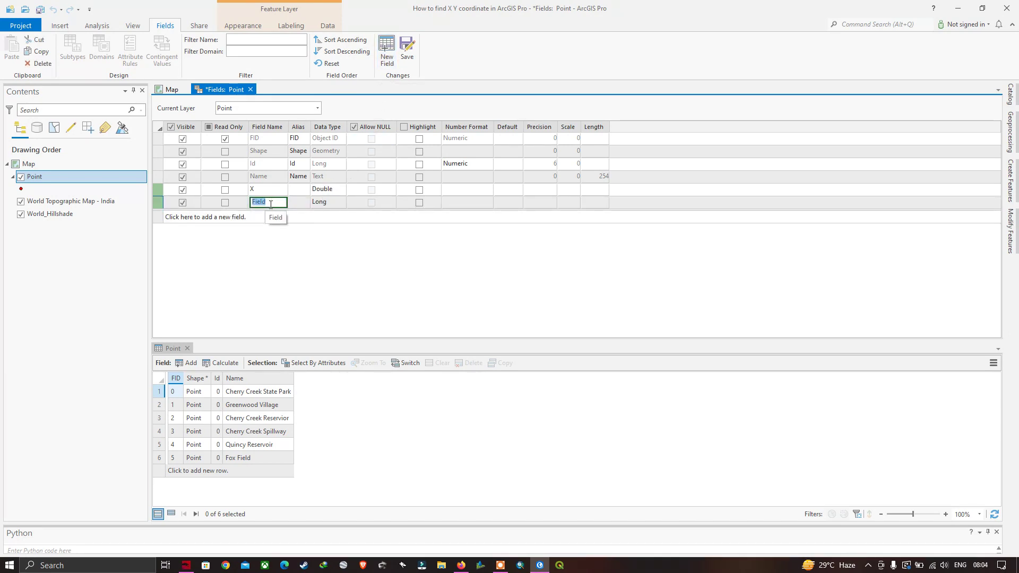
{"action": "type", "text": "Y"}
{"action": "left_click", "coordinate": [328, 207]}
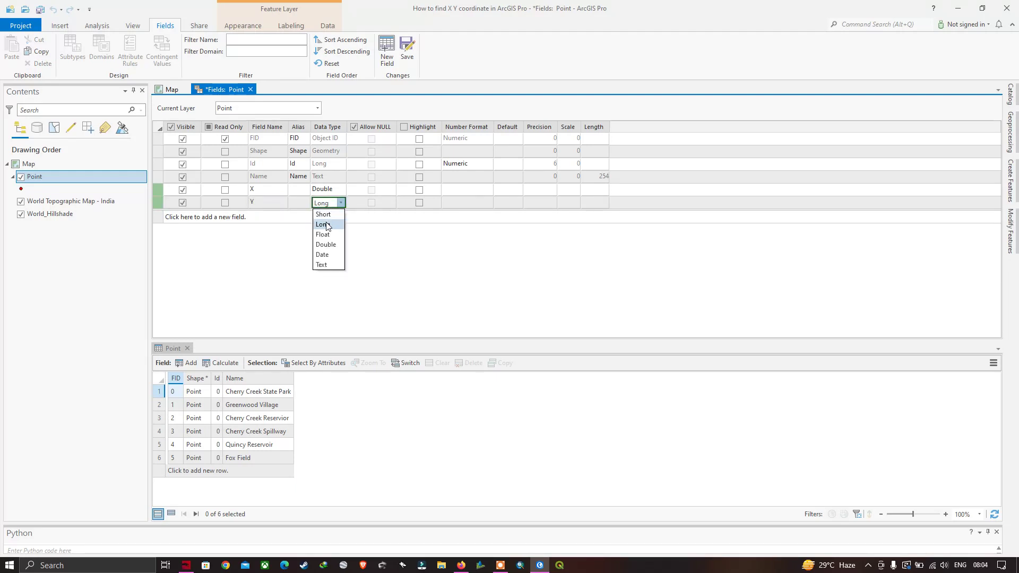
{"action": "left_click", "coordinate": [333, 245]}
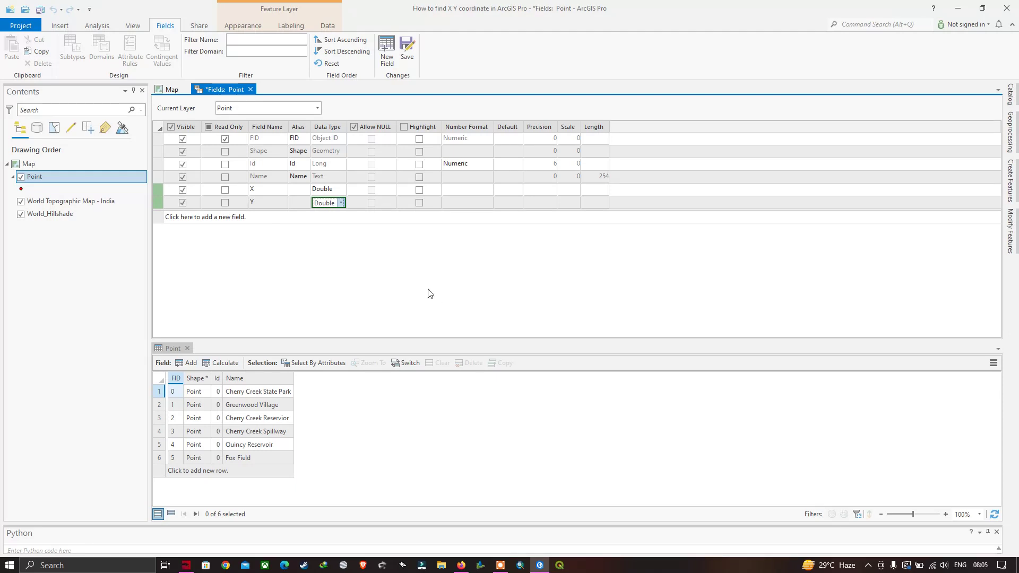
{"action": "left_click", "coordinate": [407, 56]}
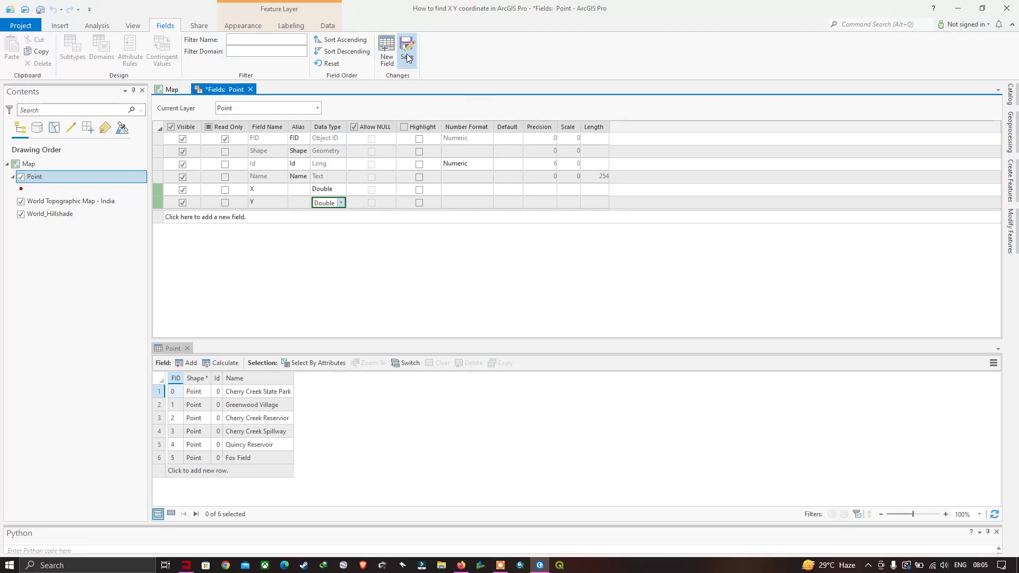
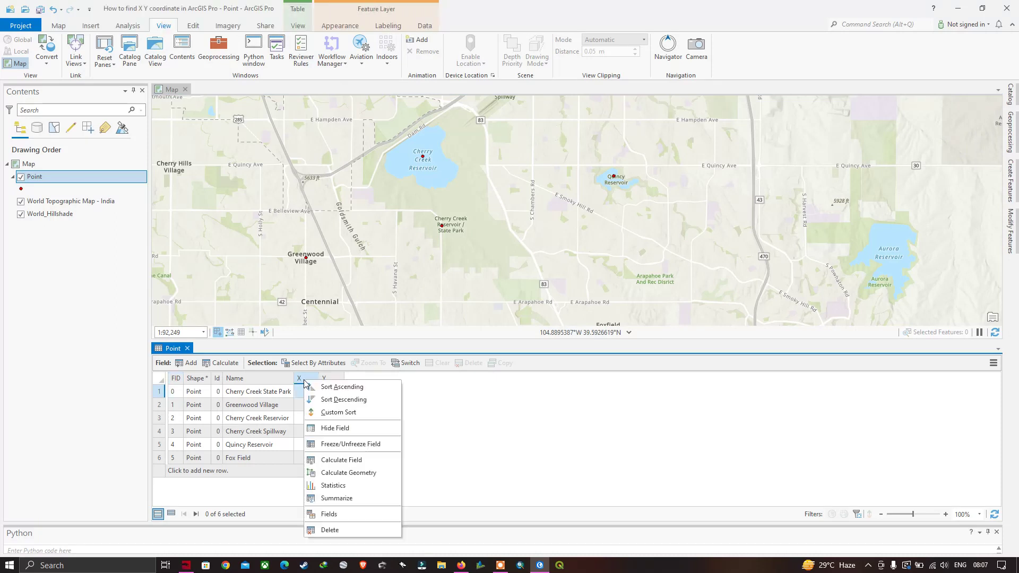
Calculate the X field's geometry as Point x-coordinate with the coordinate format Decimal Degrees.
{"action": "left_click", "coordinate": [350, 473]}
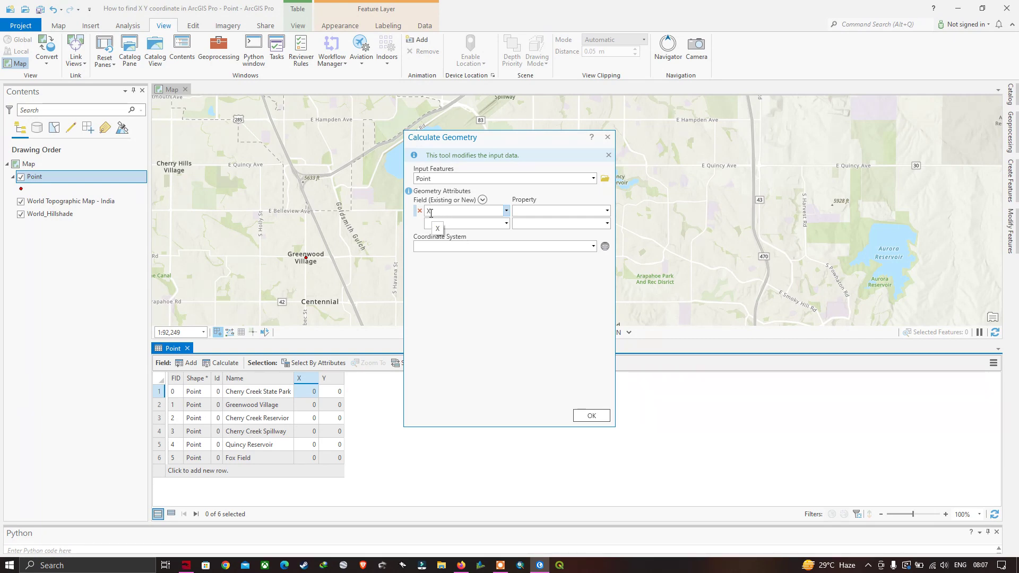
{"action": "left_click", "coordinate": [609, 211]}
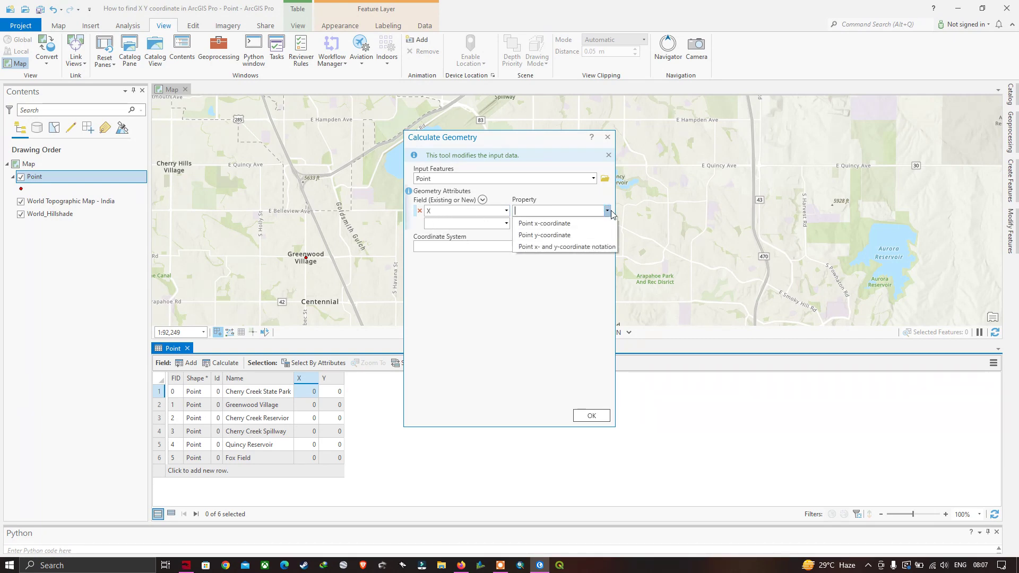
{"action": "left_click", "coordinate": [558, 227]}
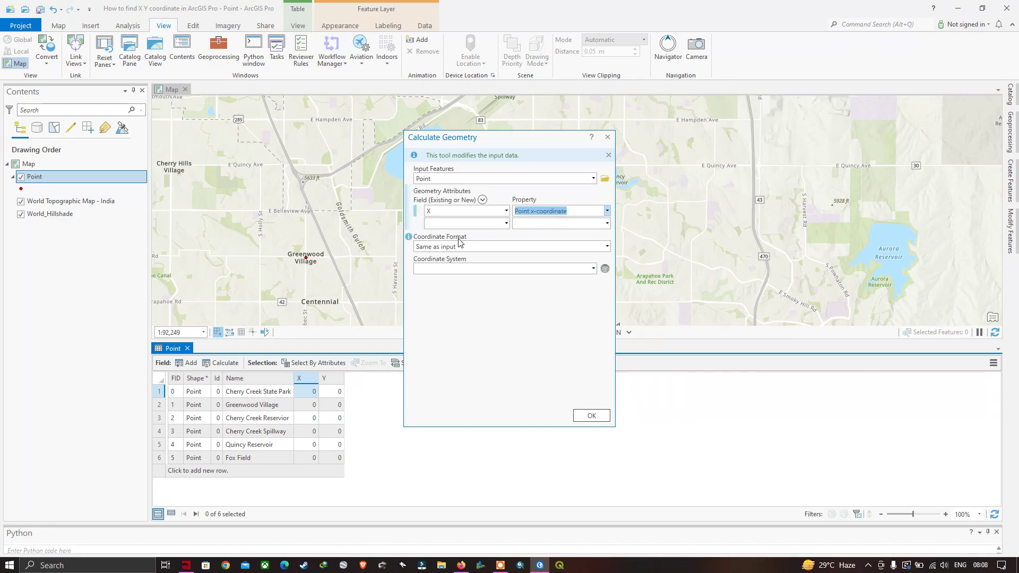
{"action": "left_click", "coordinate": [607, 246]}
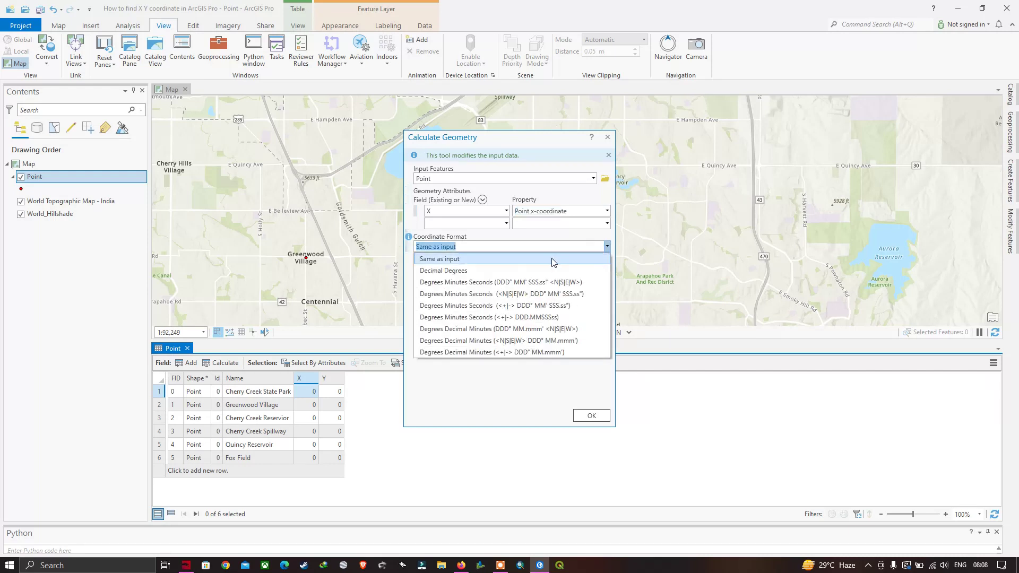
{"action": "left_click", "coordinate": [447, 271]}
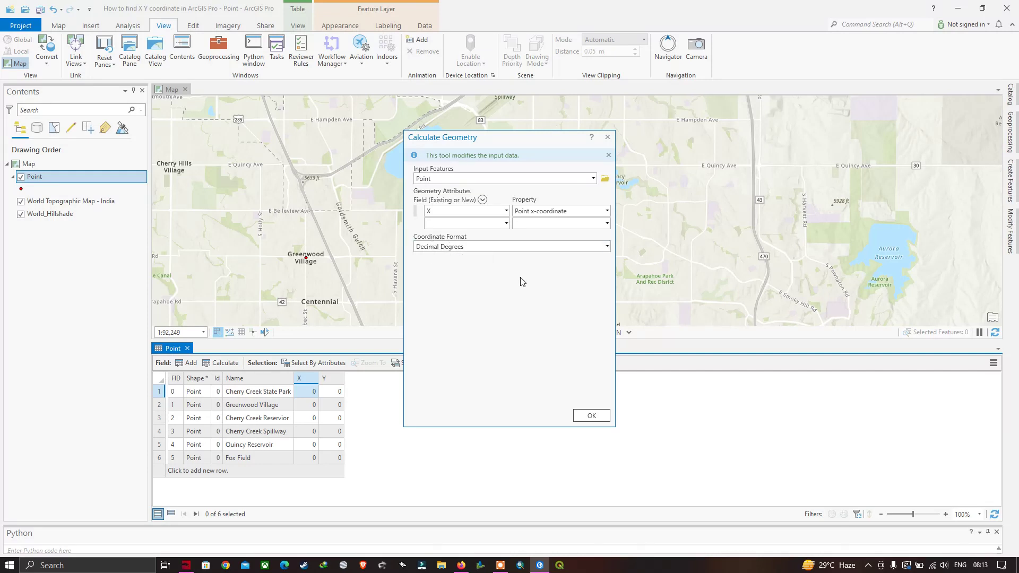
{"action": "left_click", "coordinate": [594, 415]}
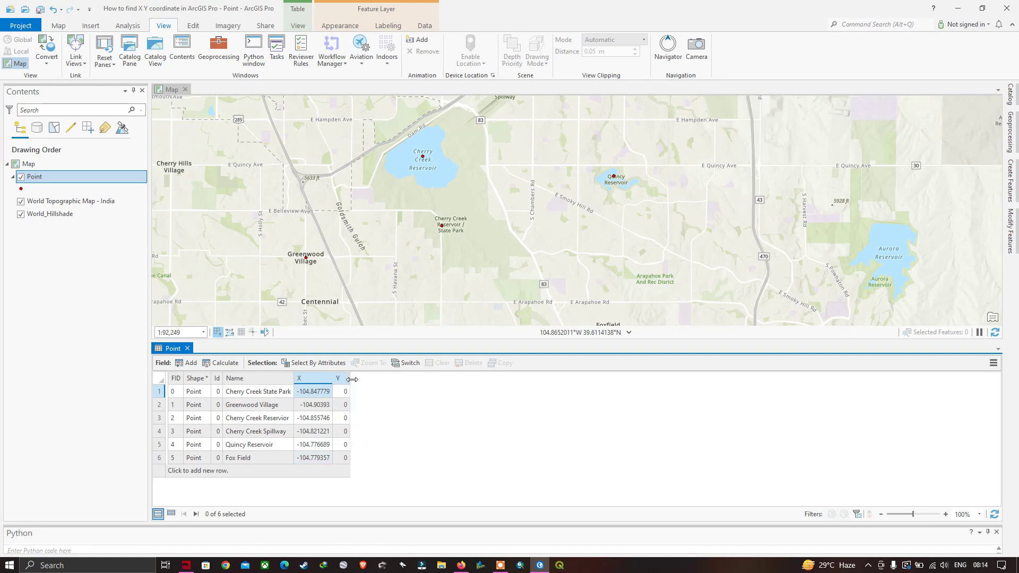
Widen the Y column slightly and calculate its geometry as Point y-coordinate with the coordinate format Decimal Degrees.
{"action": "left_click_drag", "start_coordinate": [342, 375], "coordinate": [364, 377]}
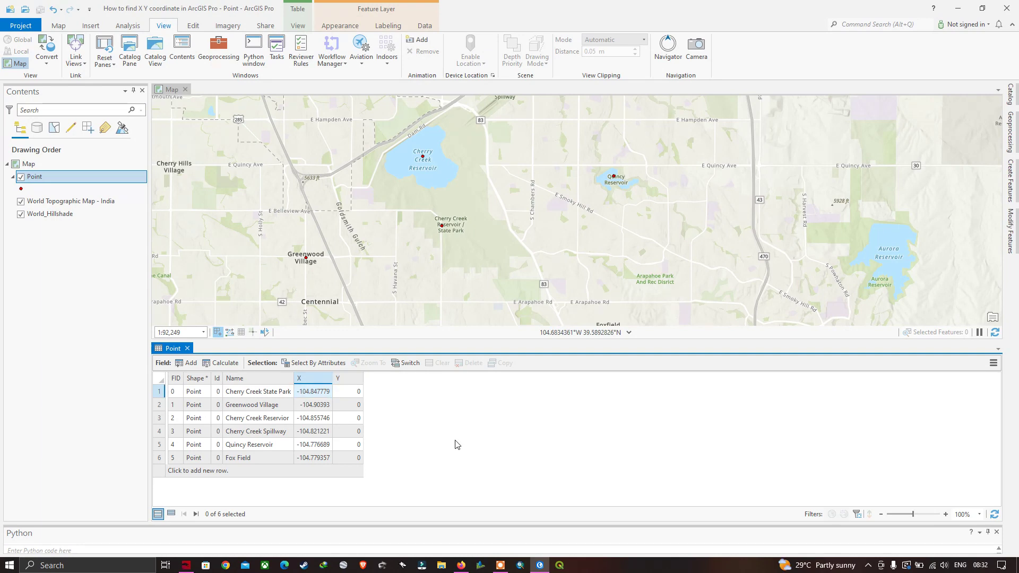
{"action": "right_click", "coordinate": [350, 381]}
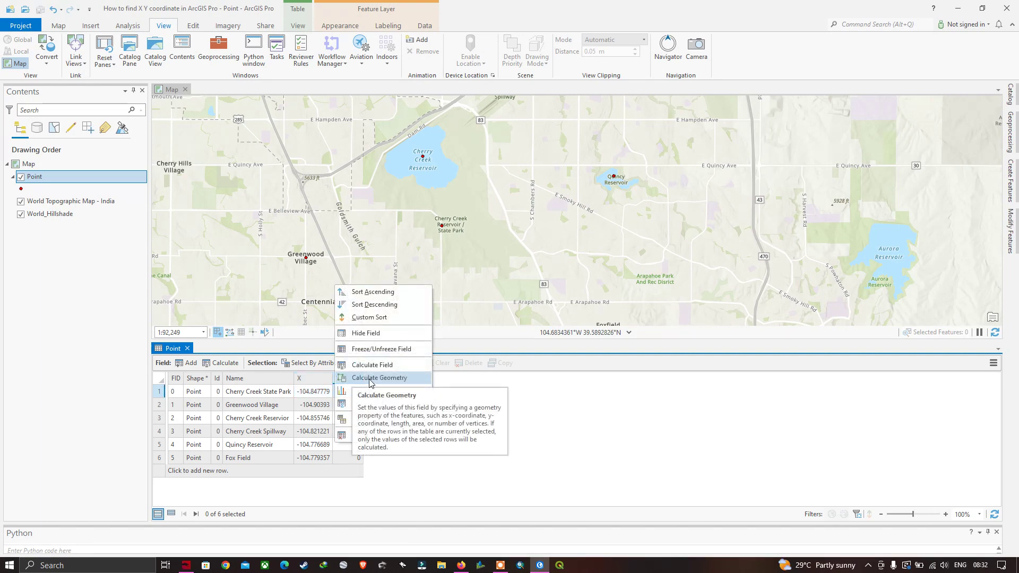
{"action": "left_click", "coordinate": [371, 379]}
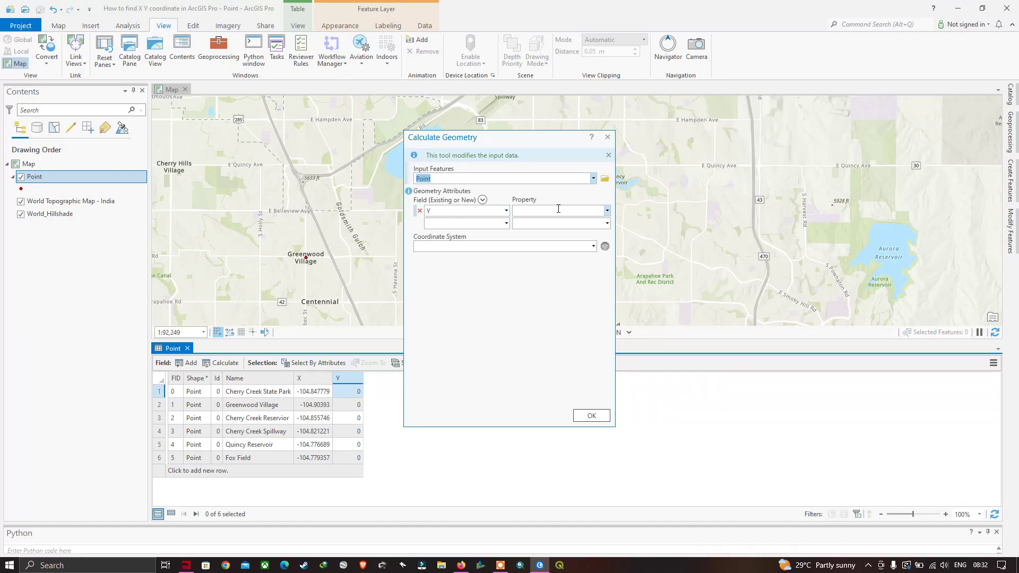
{"action": "left_click", "coordinate": [608, 211]}
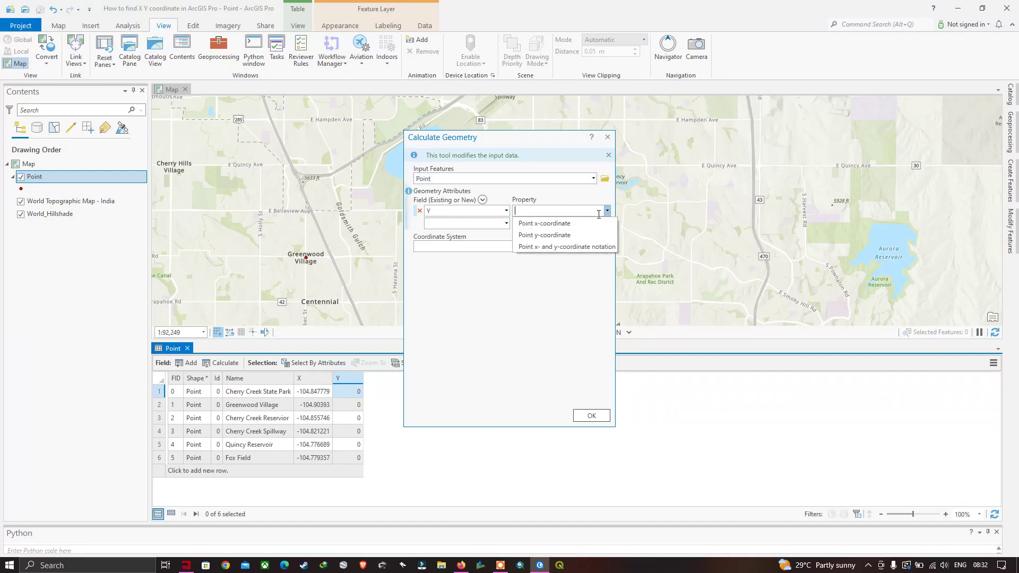
{"action": "left_click", "coordinate": [557, 240]}
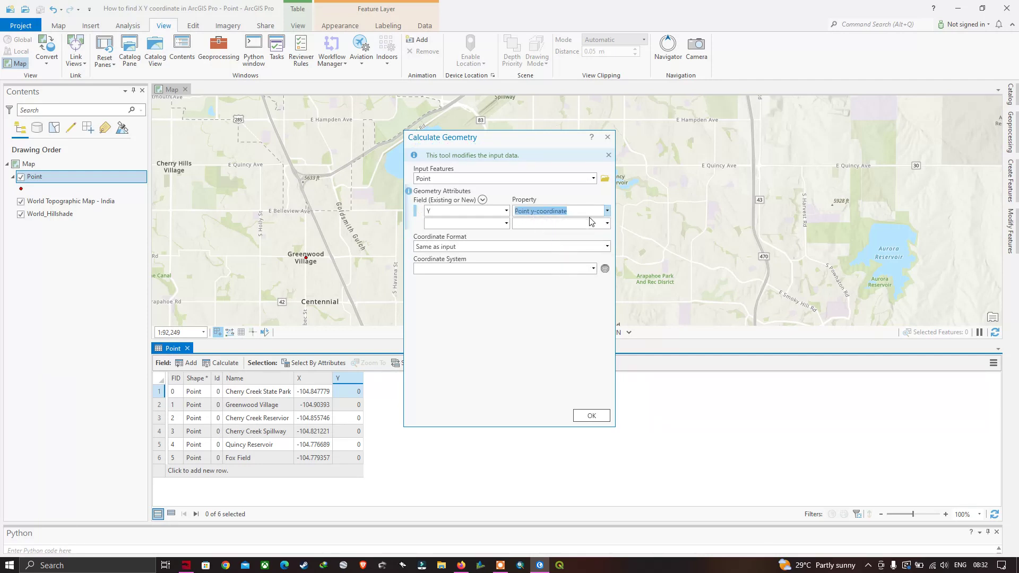
{"action": "left_click", "coordinate": [472, 246]}
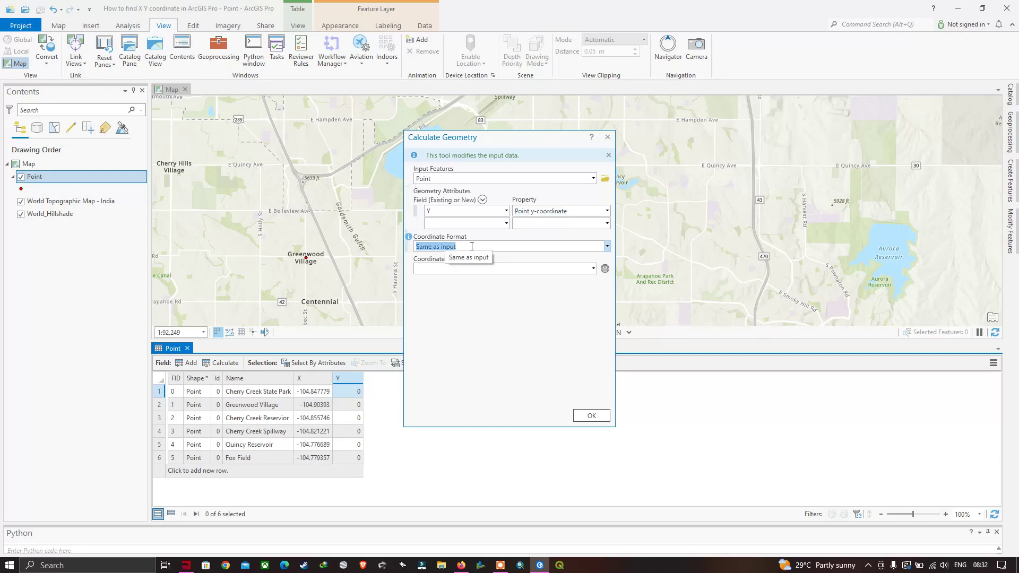
{"action": "left_click", "coordinate": [607, 246]}
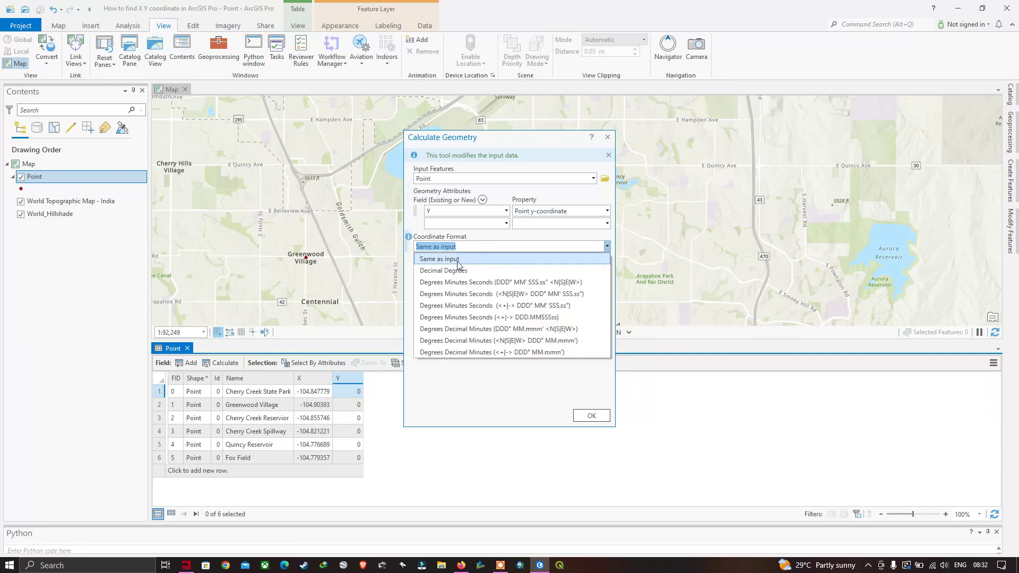
{"action": "left_click", "coordinate": [444, 271]}
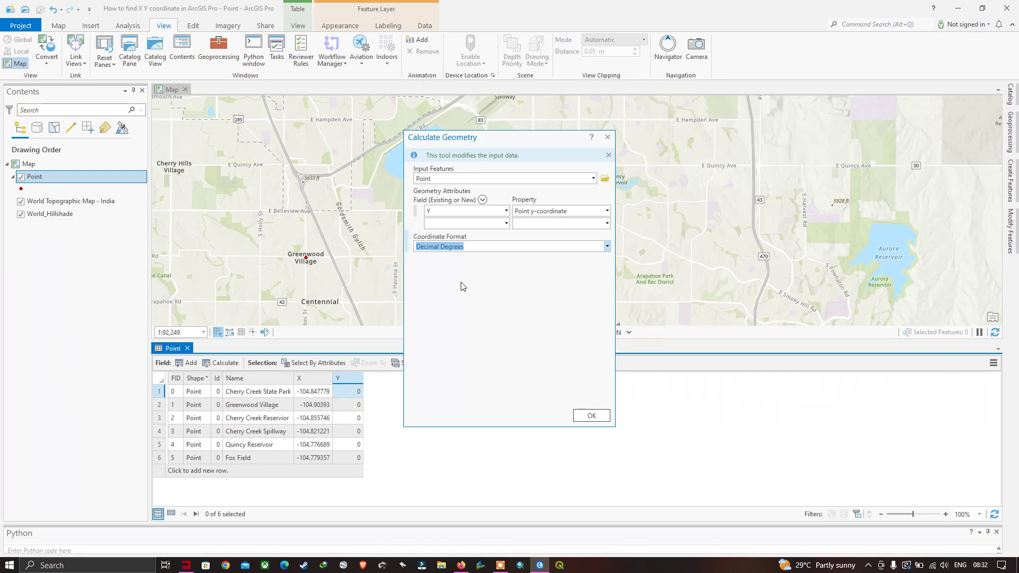
{"action": "left_click", "coordinate": [595, 419]}
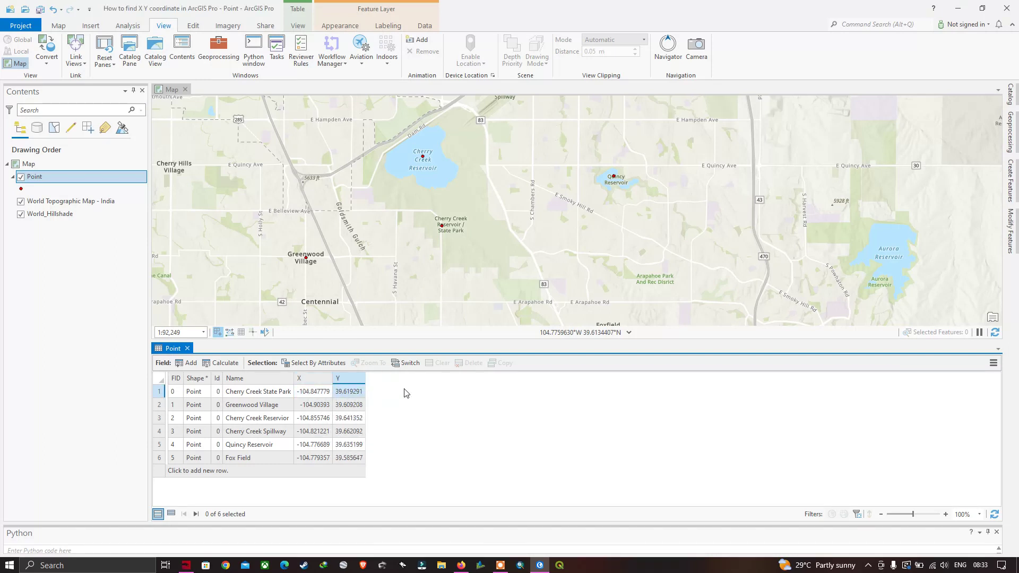
{"action": "right_click", "coordinate": [337, 391]}
{"action": "left_click", "coordinate": [391, 398]}
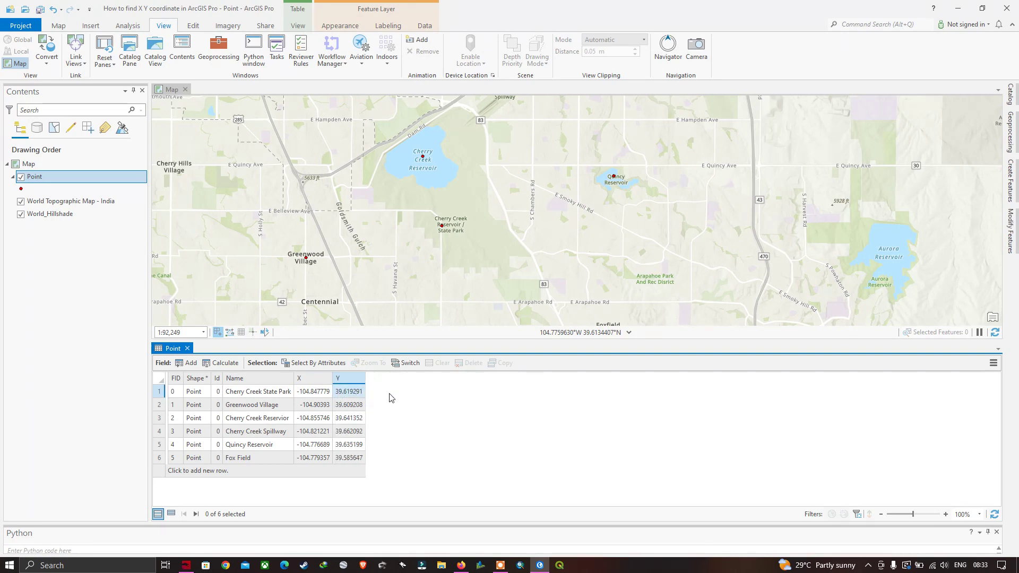